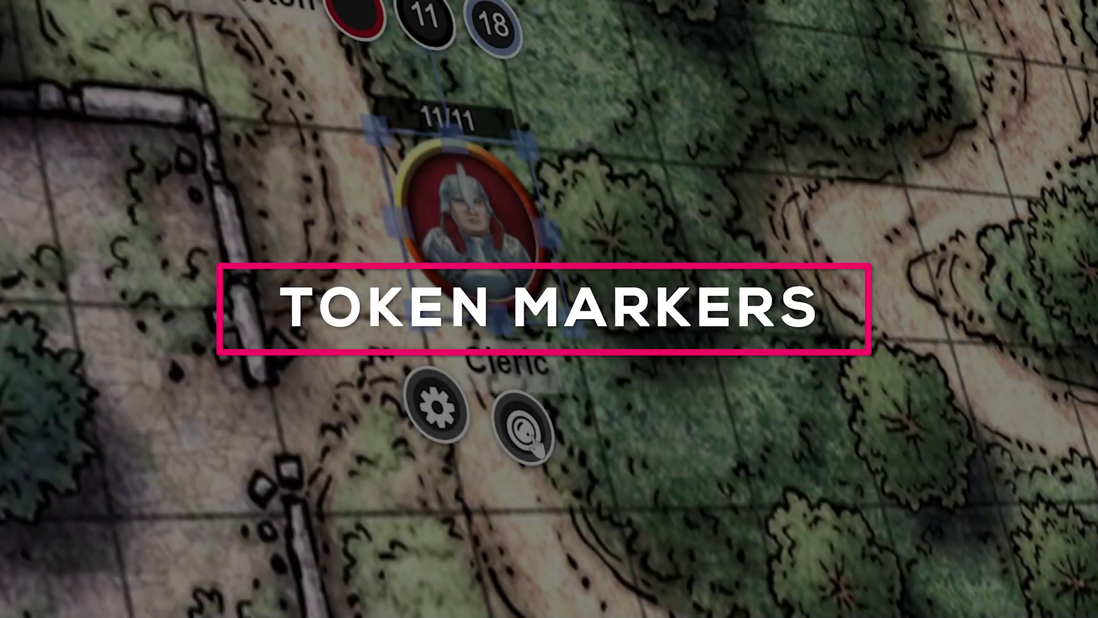
Select the Cleric token (11/11 HP) beside the Skeleton on the forest map
click(524, 428)
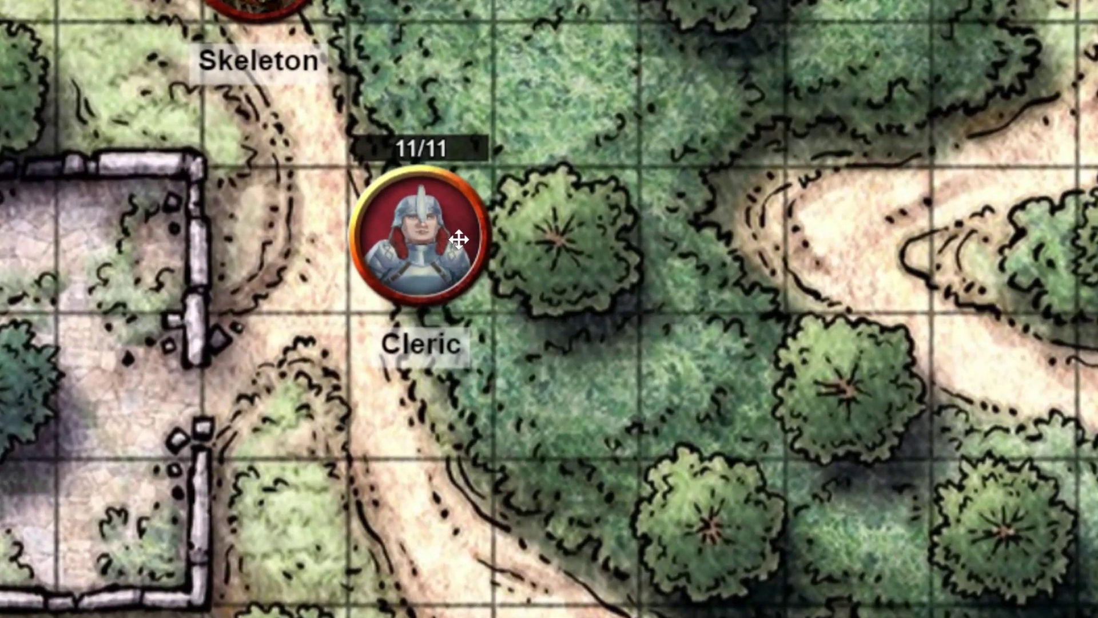
click(458, 239)
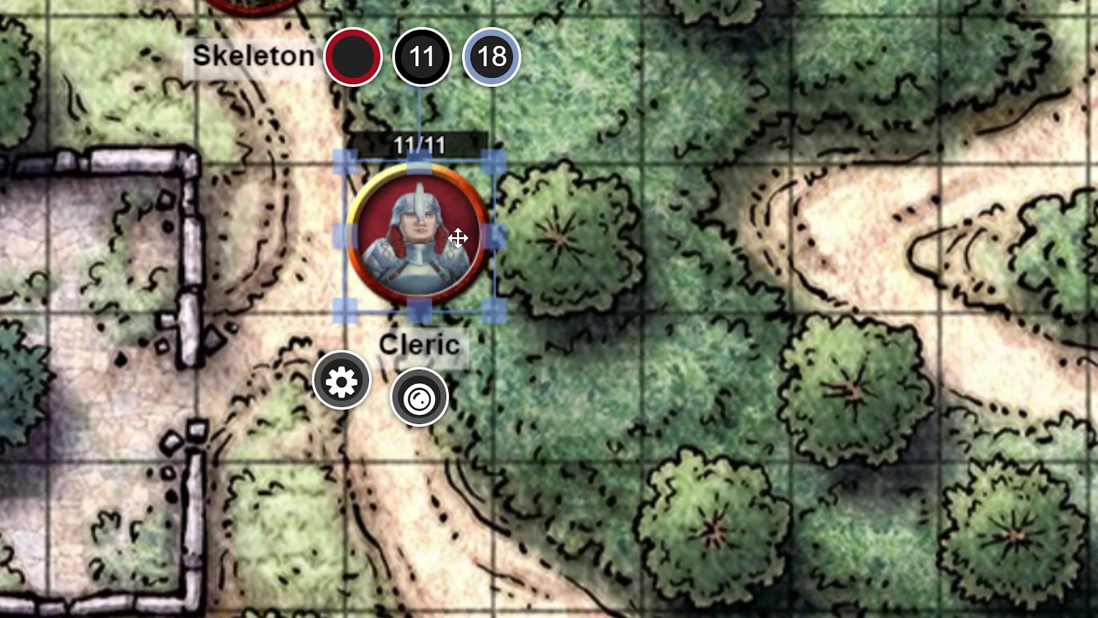
Give the Cleric token the fluffy-wing, net and ninja-mask status markers, then deselect it
click(420, 400)
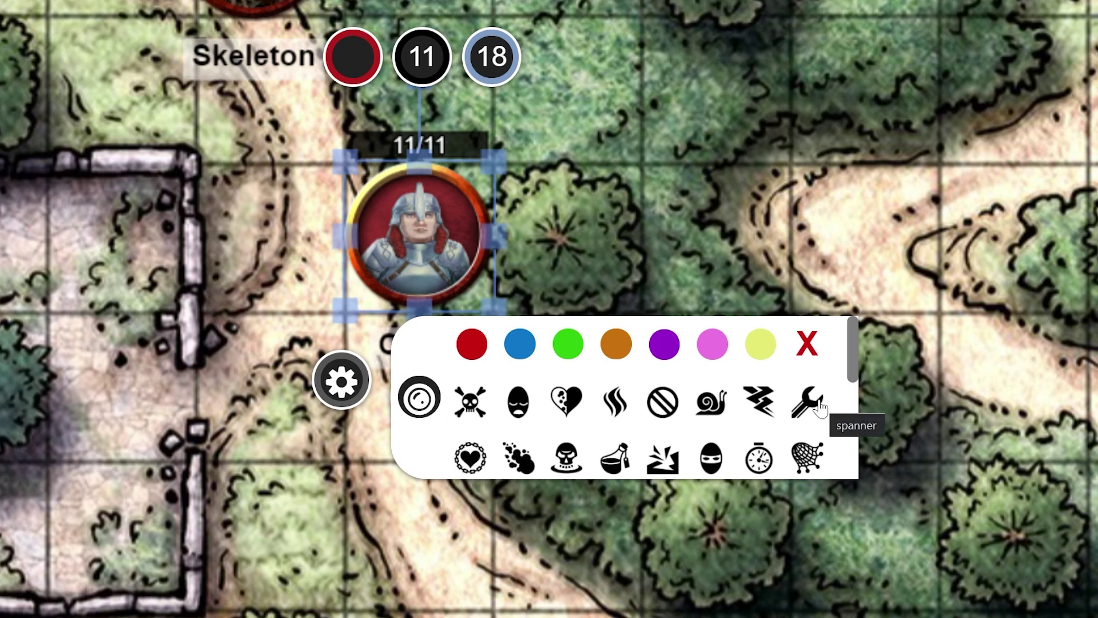
scroll(821, 408, down, 2)
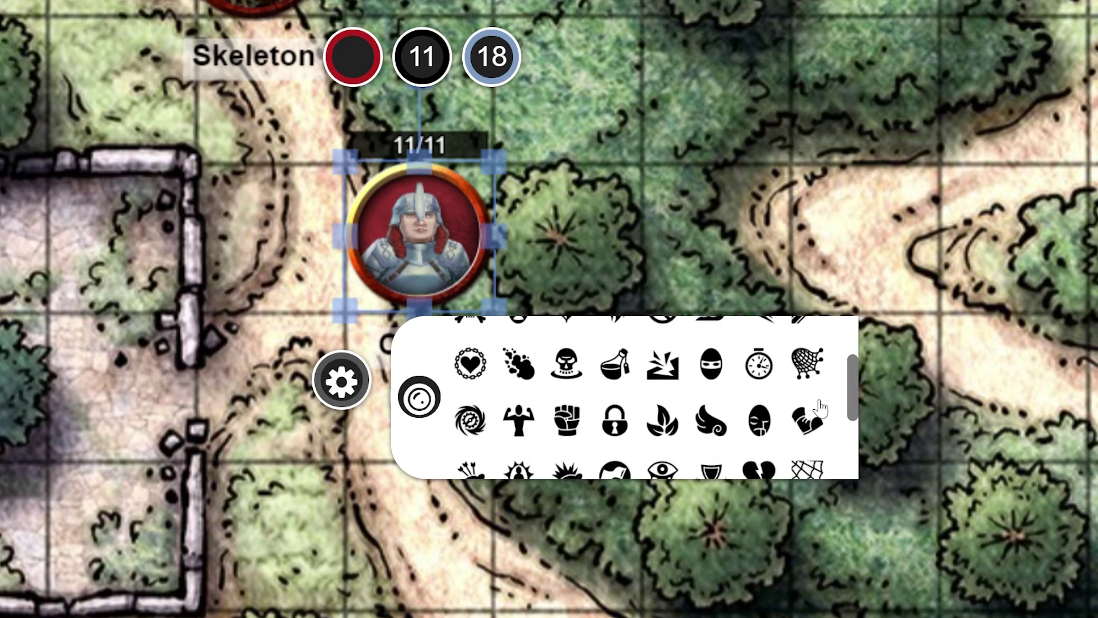
scroll(820, 408, down, 2)
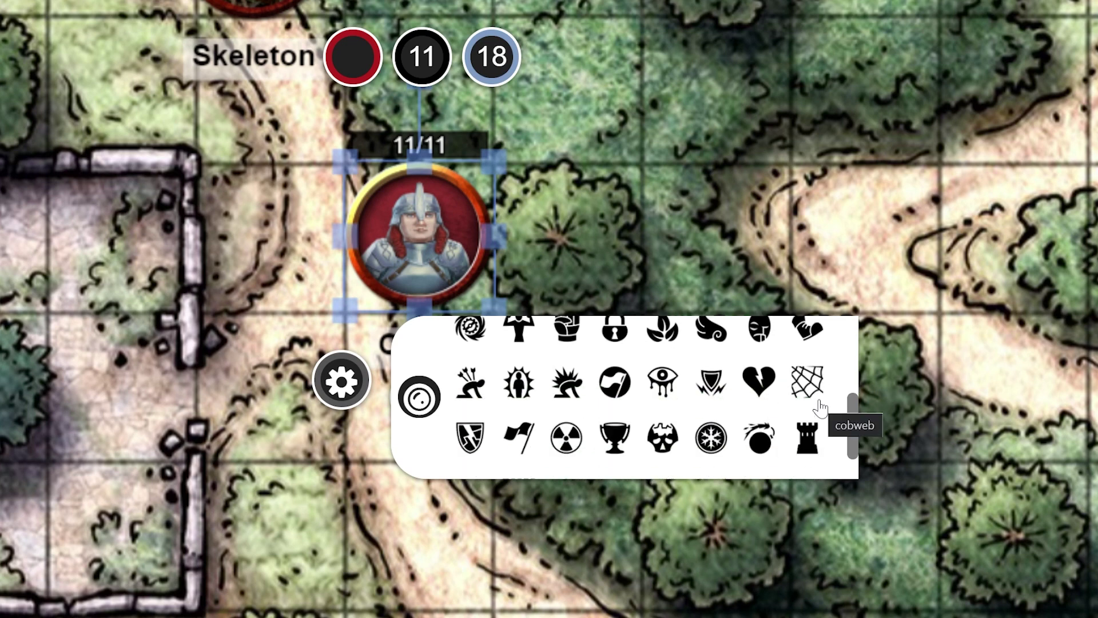
scroll(821, 407, up, 2)
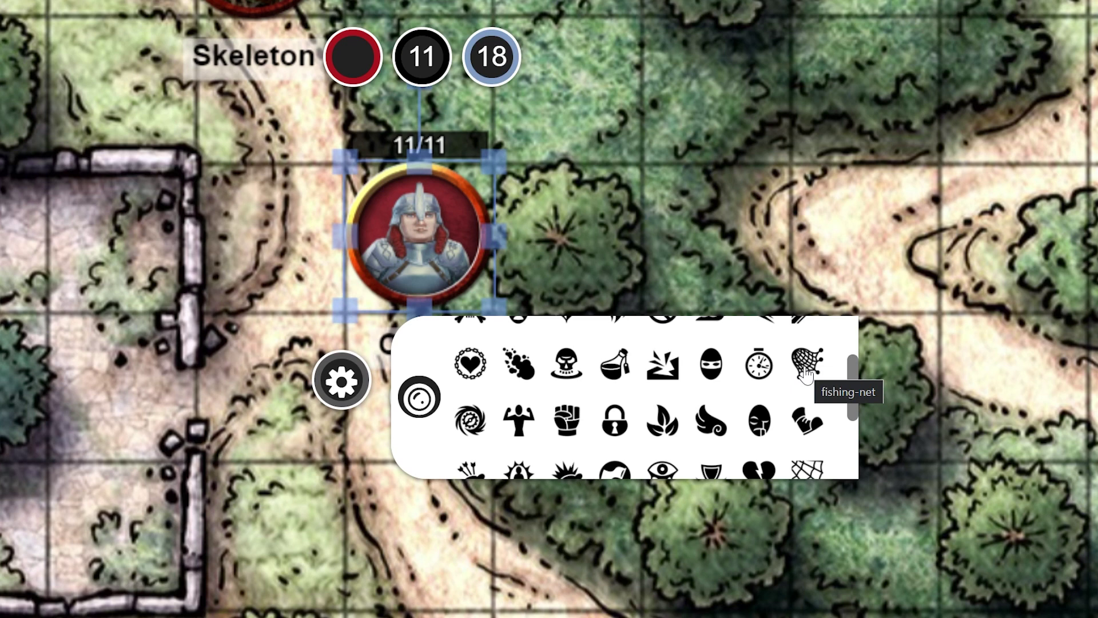
click(717, 425)
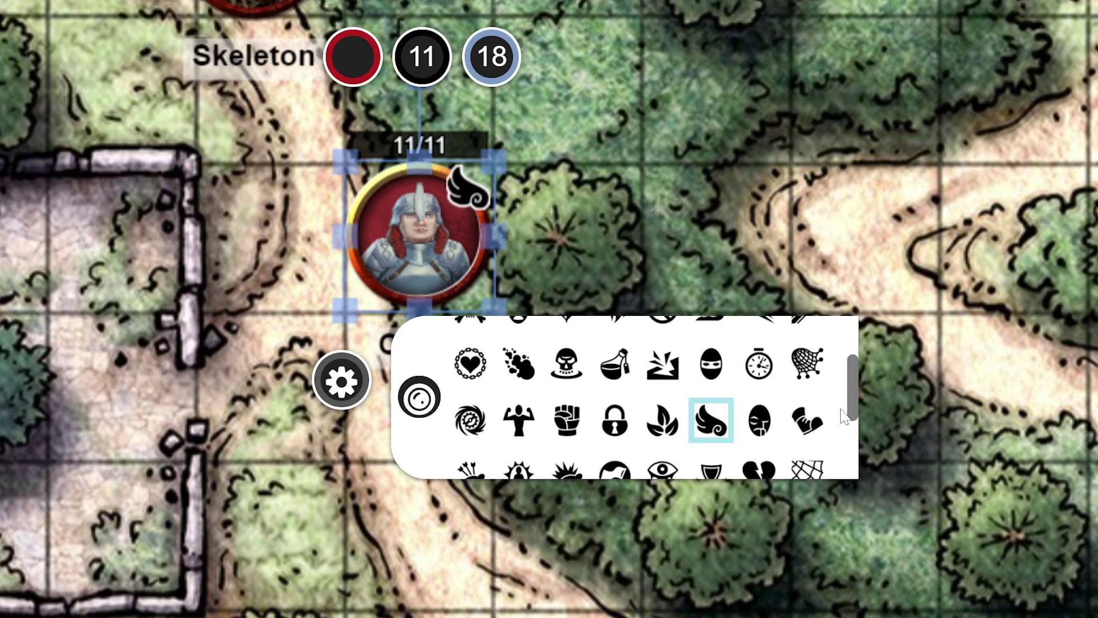
click(813, 366)
click(715, 366)
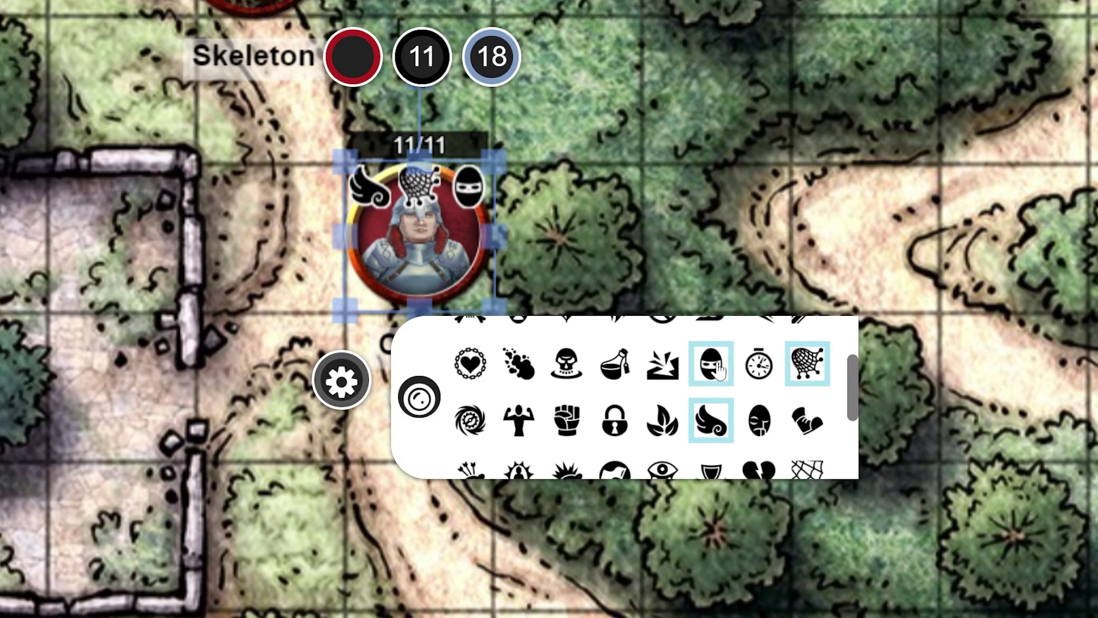
click(750, 265)
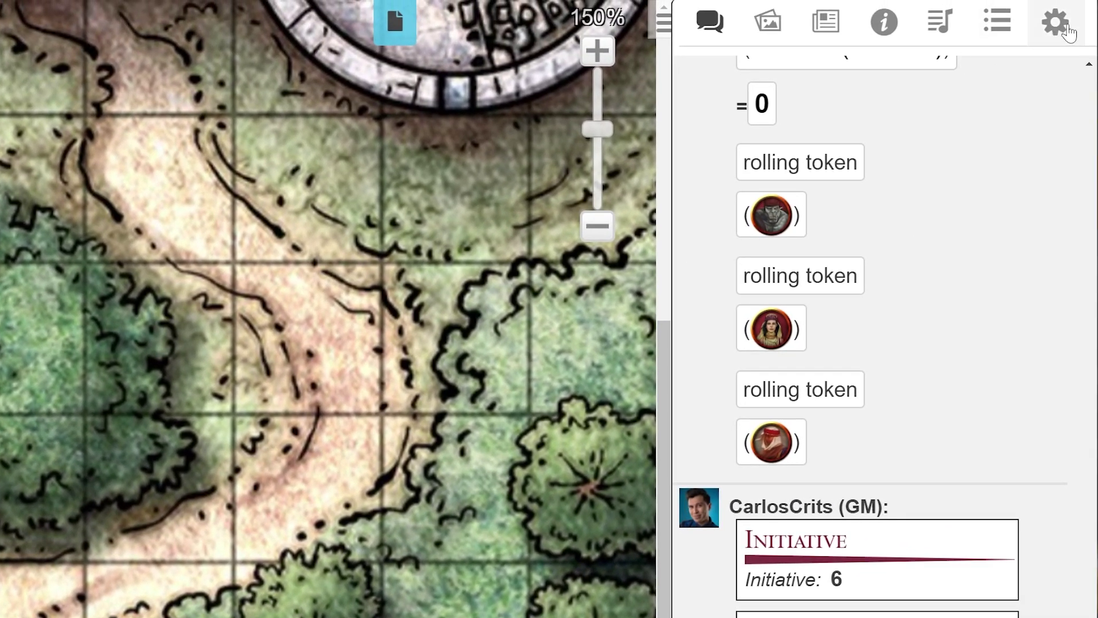
Review the Marker Position choices under Game Settings in the Settings tab
click(1067, 32)
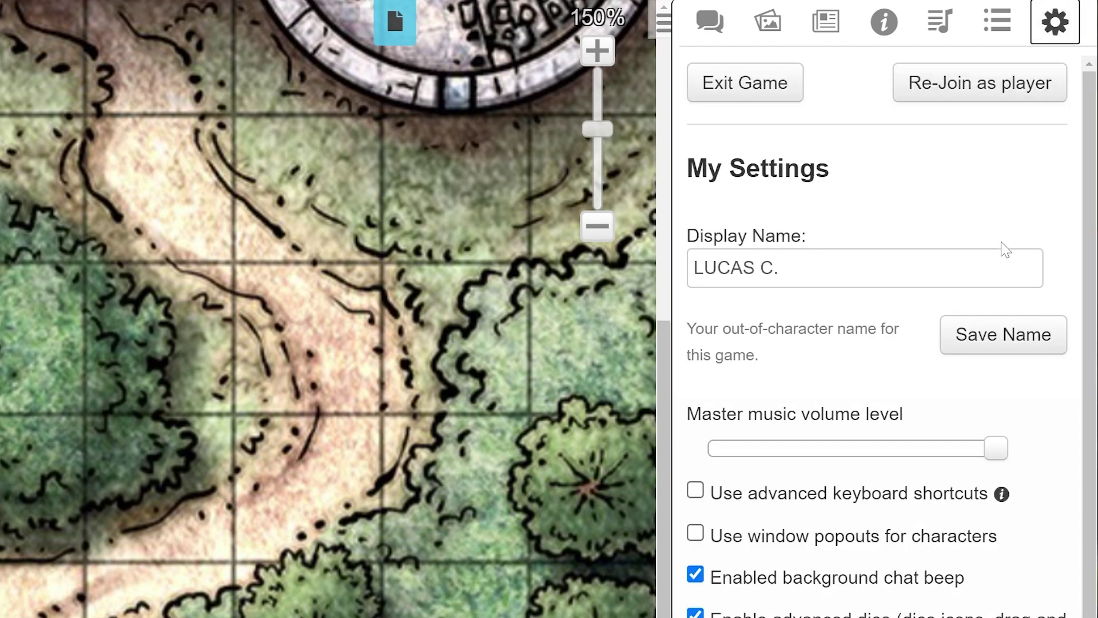
scroll(989, 366, down, 10)
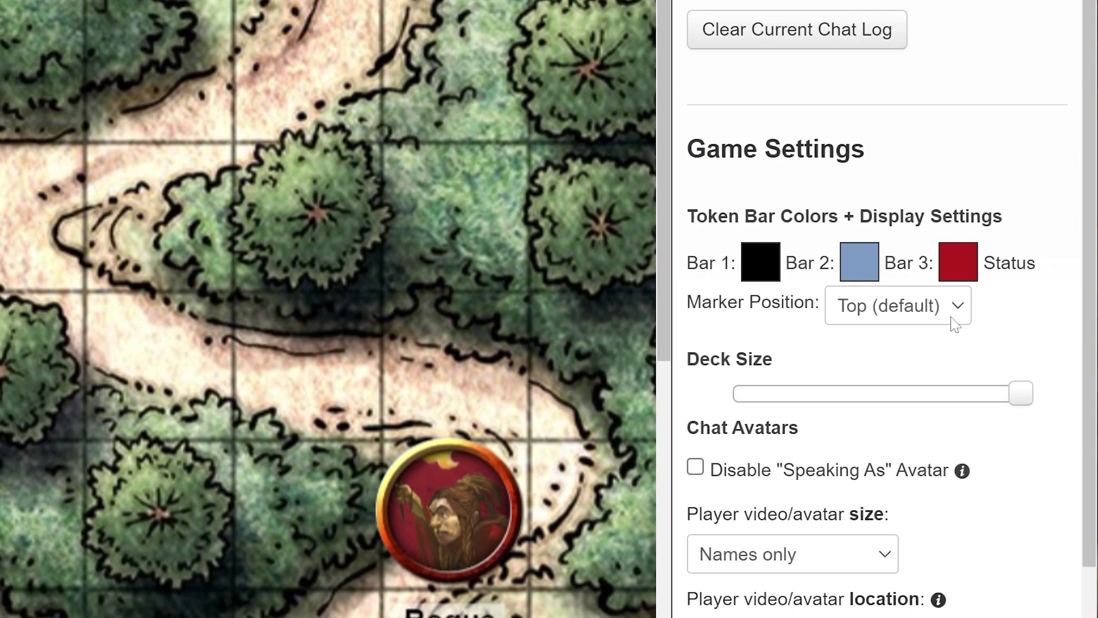
click(953, 320)
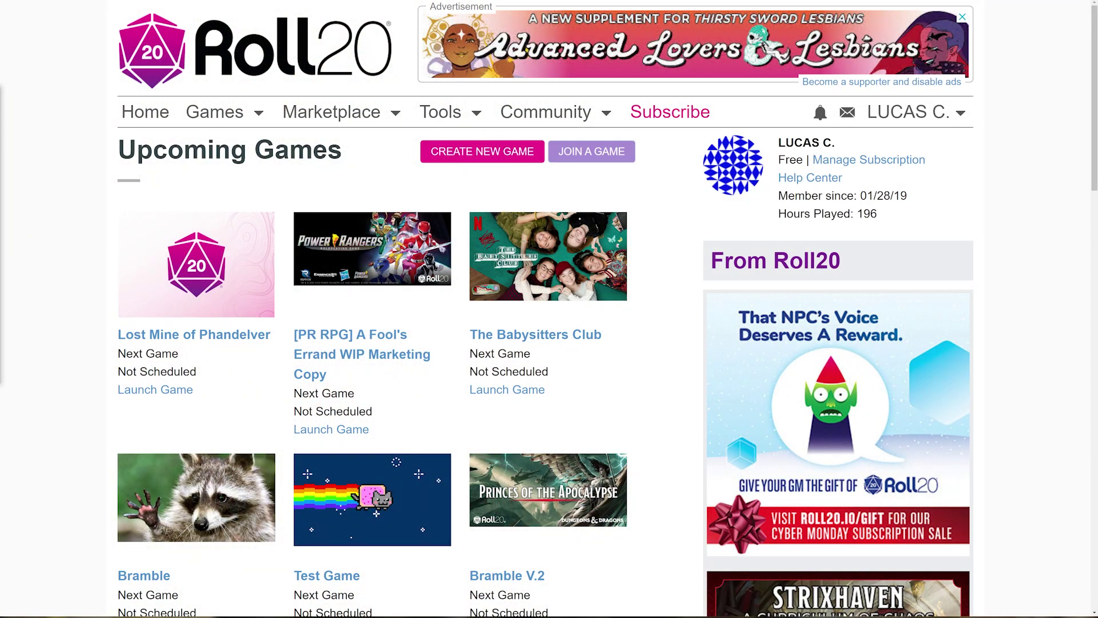
Search the Marketplace filtered to All Token Markers to list token marker sets
click(309, 113)
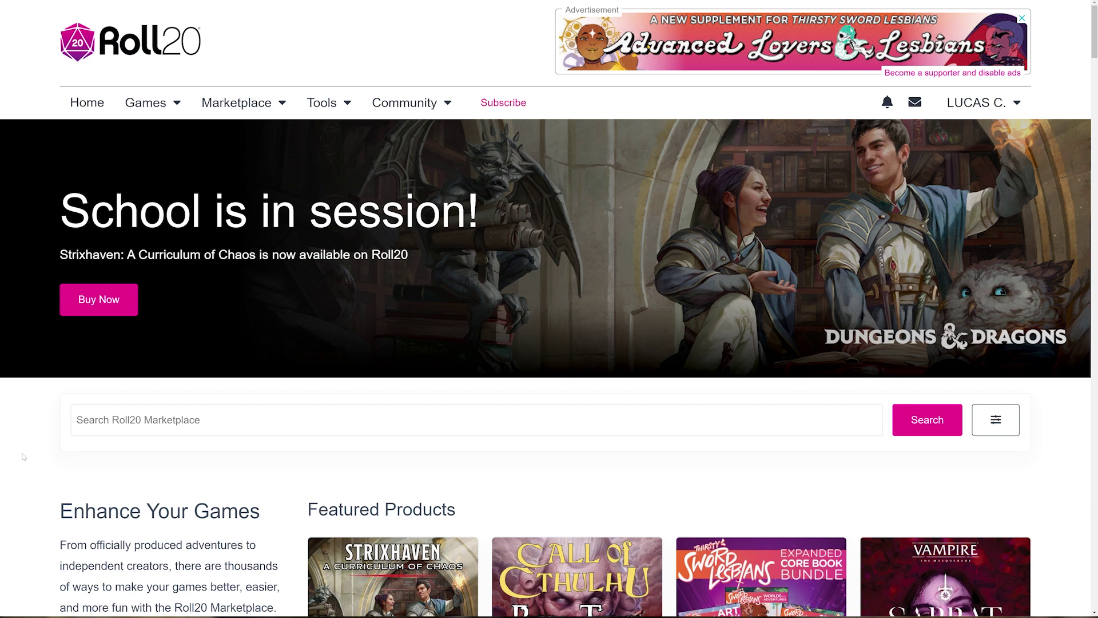
scroll(23, 457, down, 1)
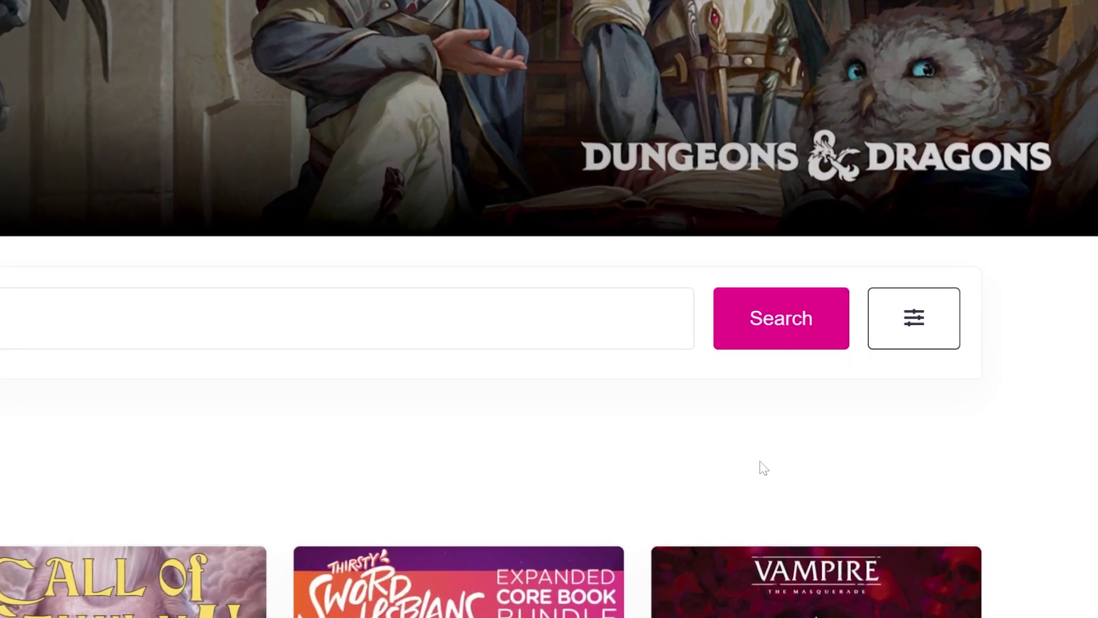
click(918, 317)
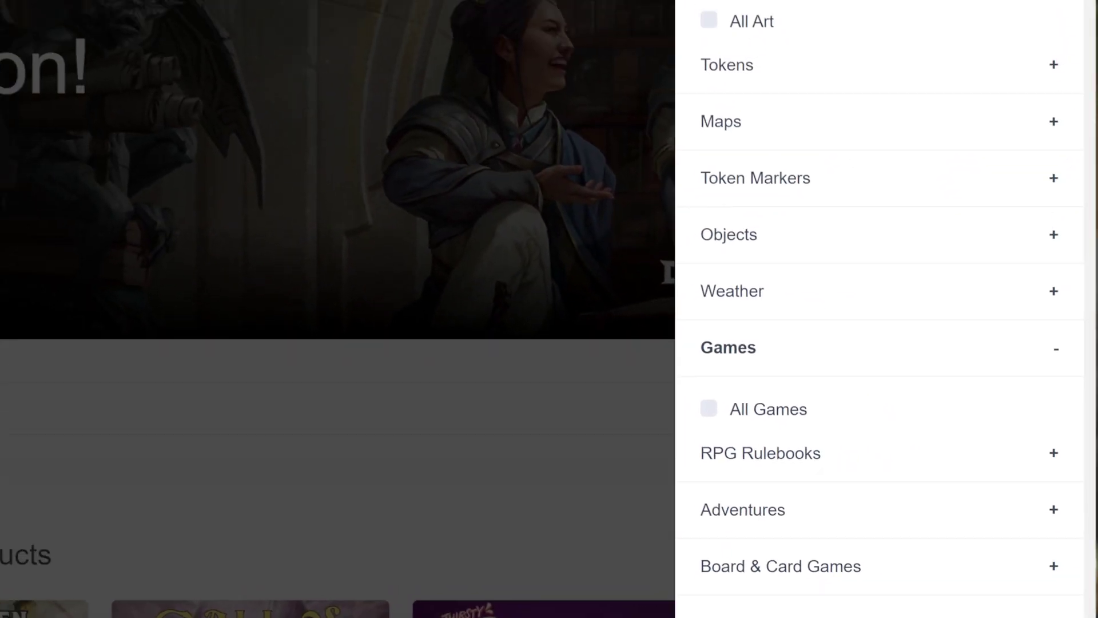
click(1058, 239)
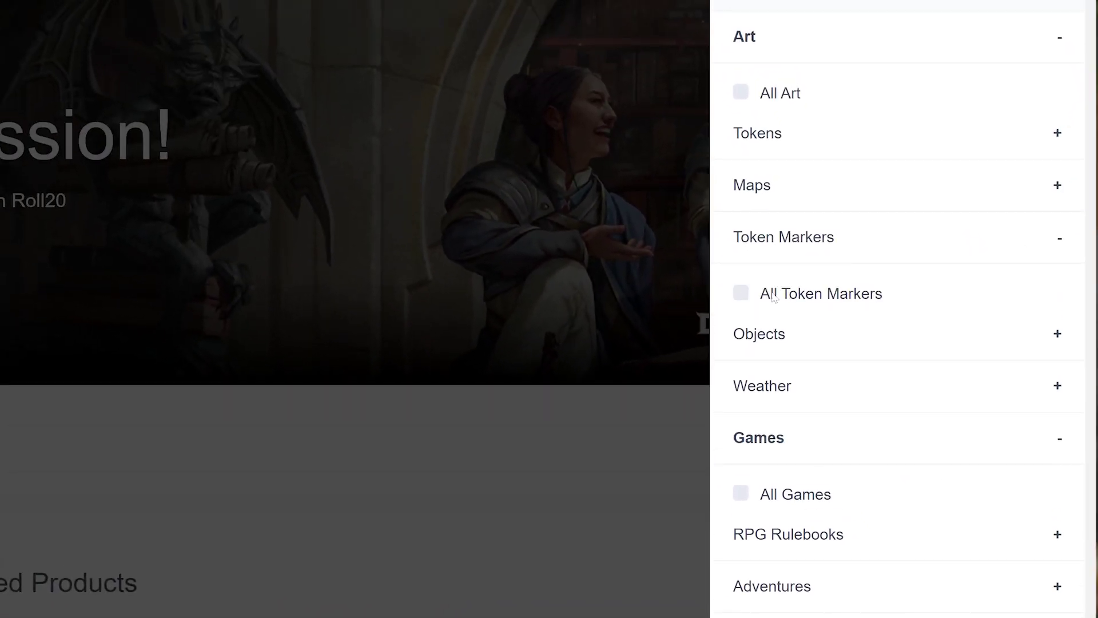
click(741, 293)
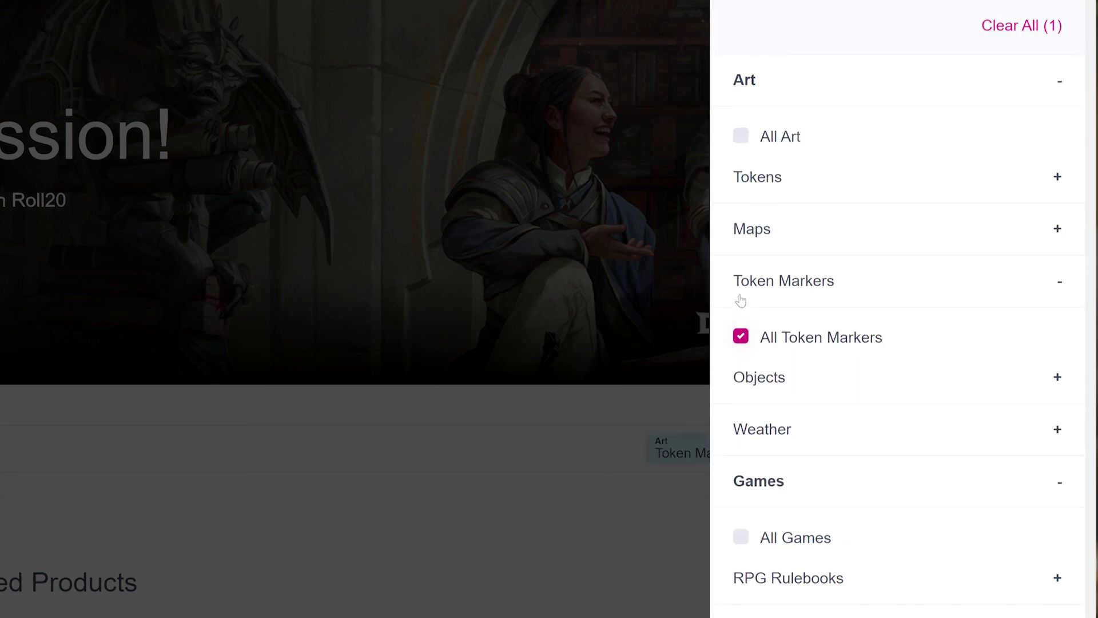
scroll(922, 549, down, 3)
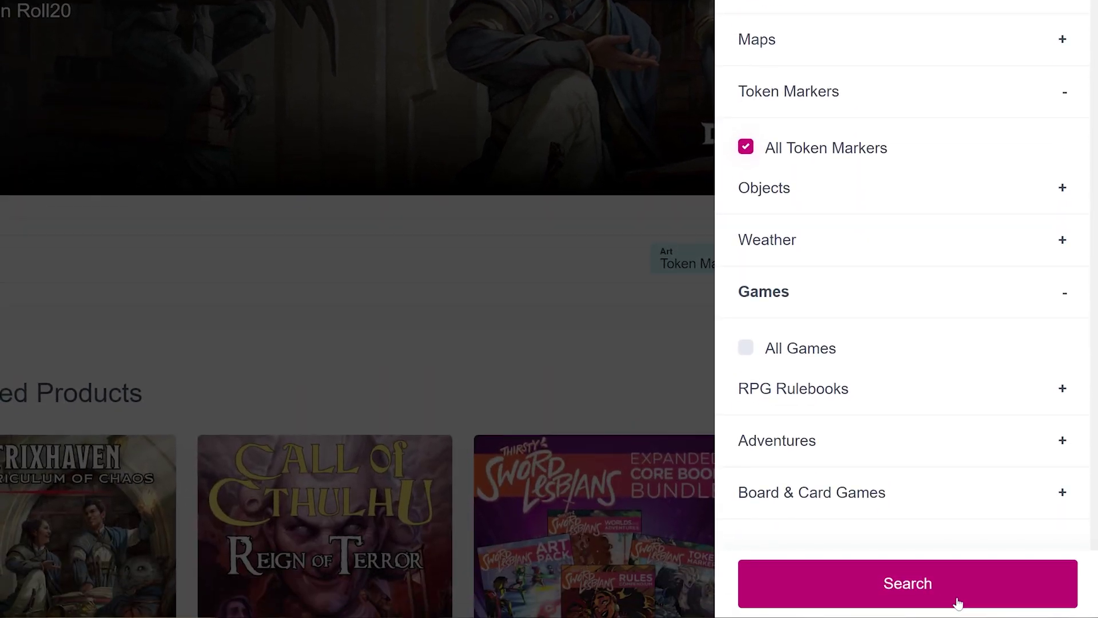
click(958, 603)
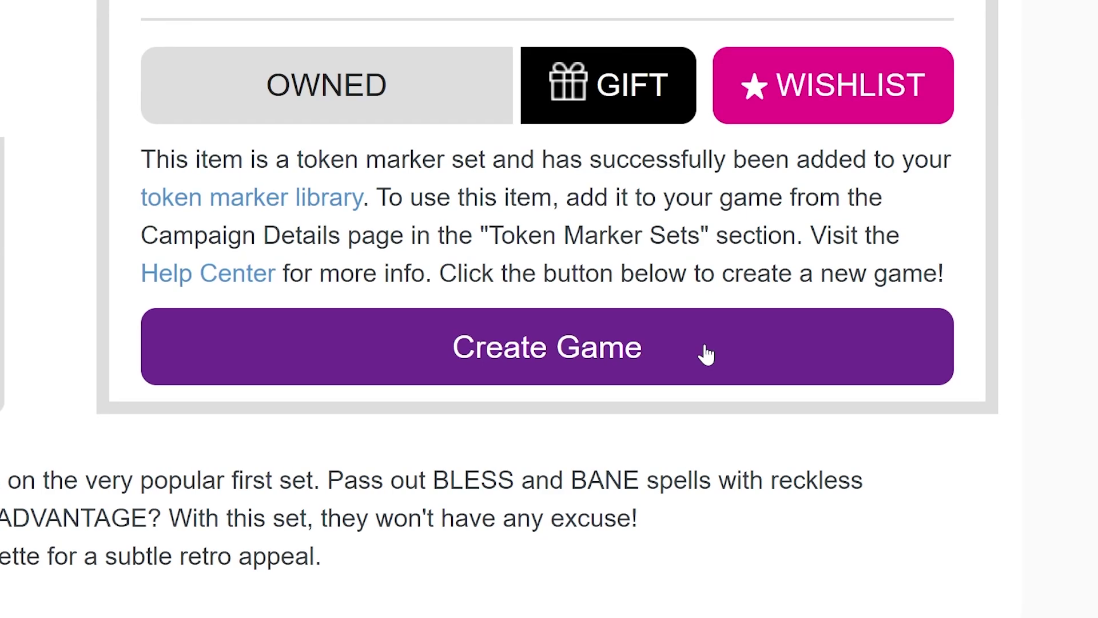
Open the Start New Game page from the product page, then go back Home
click(707, 355)
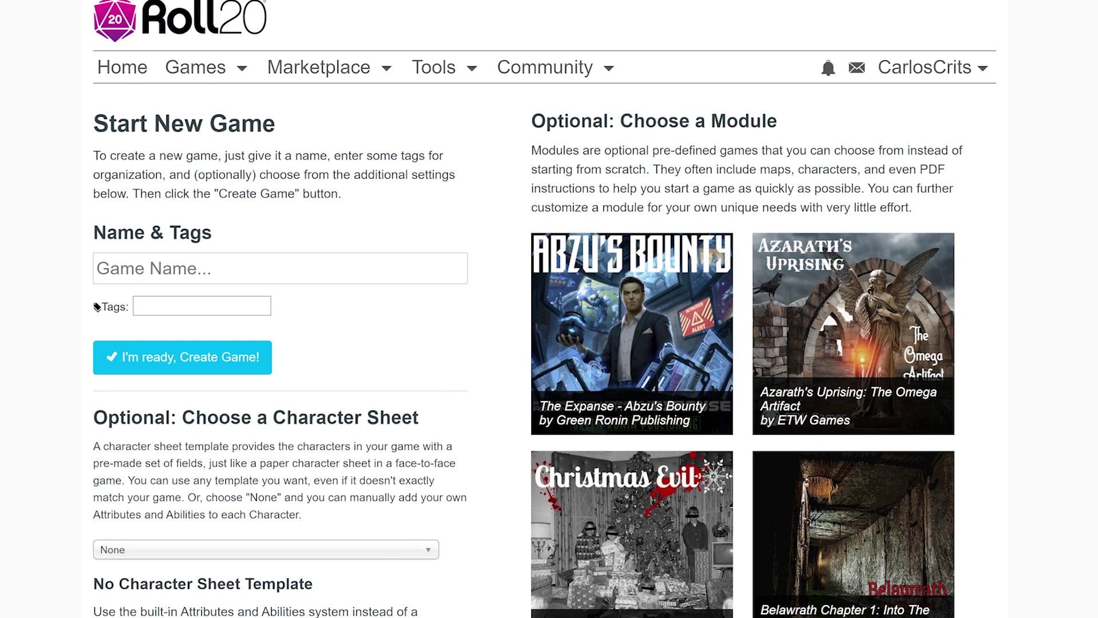
click(138, 76)
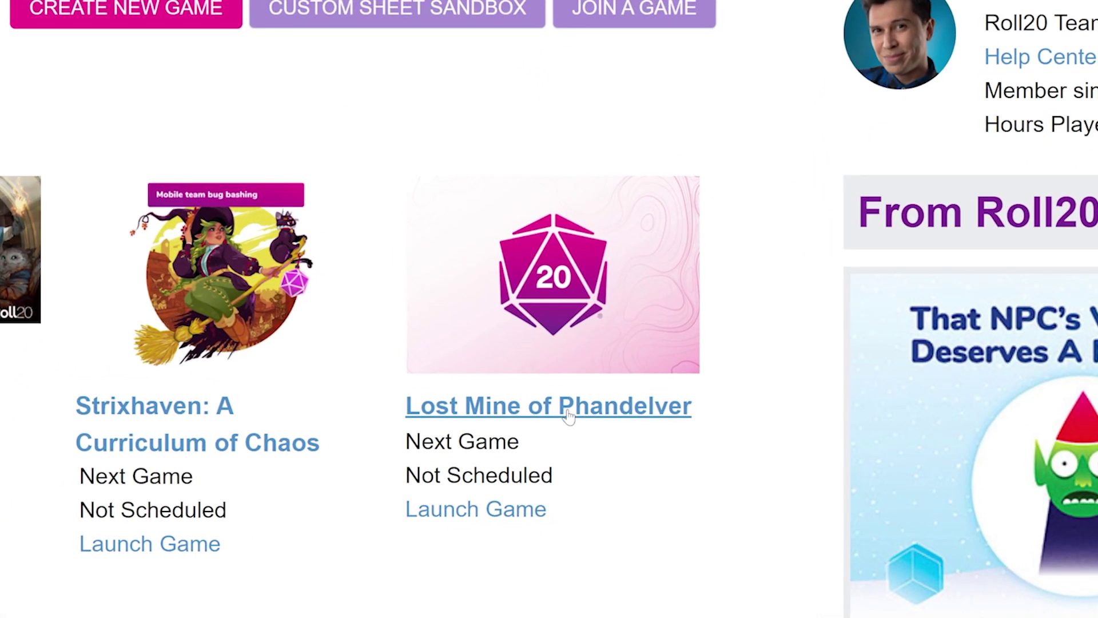
Add Token Markers from Marketplace to Lost Mine of Phandelver's marker sets, then remove it
click(568, 416)
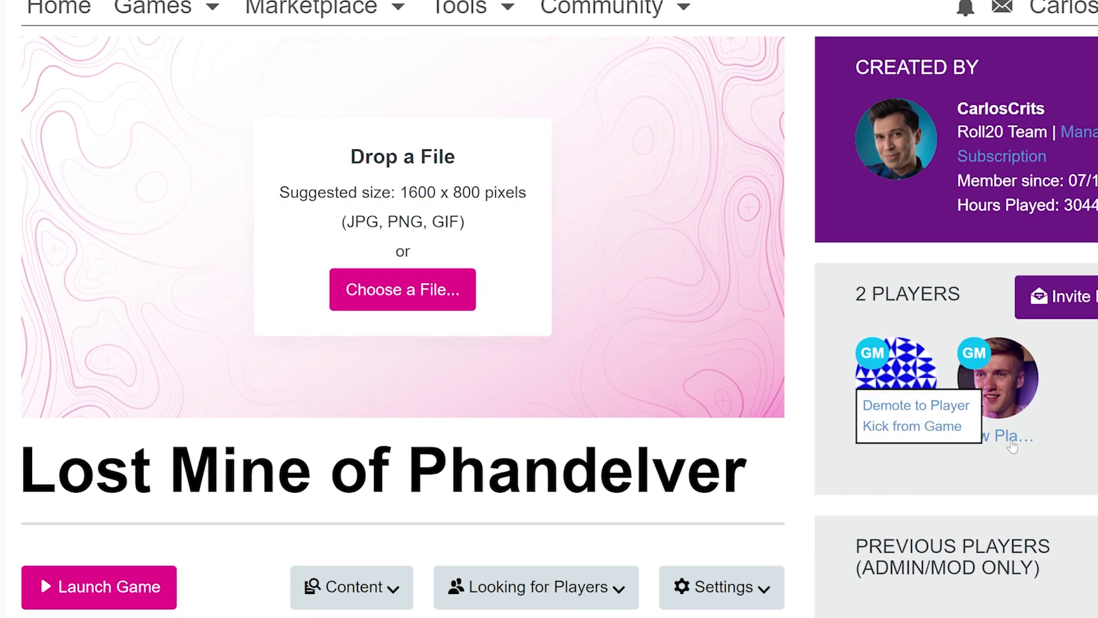
scroll(559, 304, down, 4)
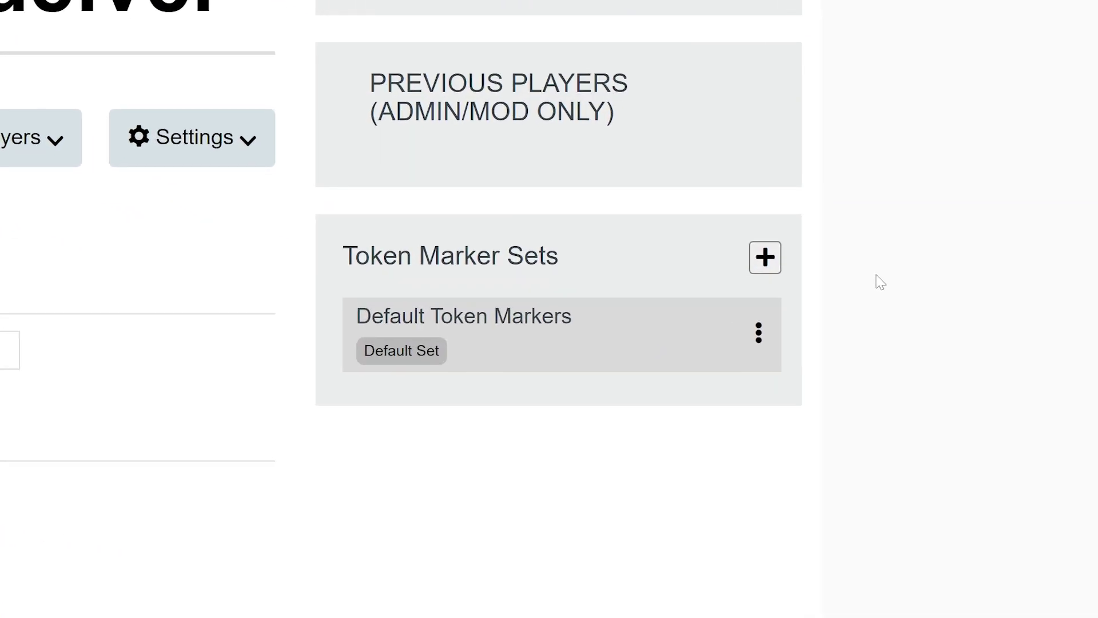
click(764, 260)
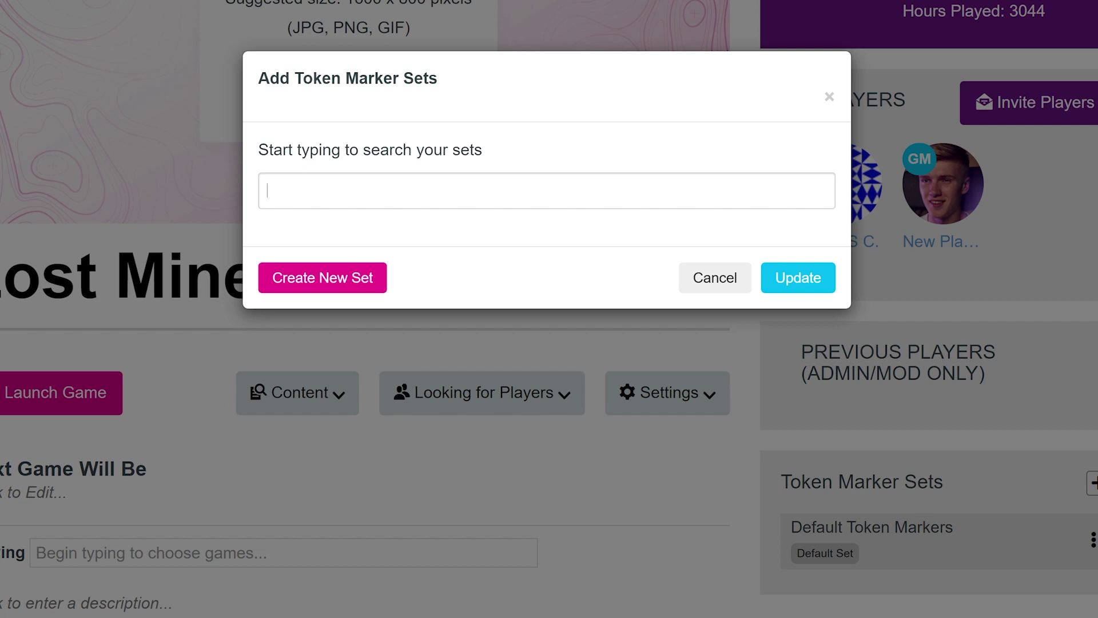
click(267, 191)
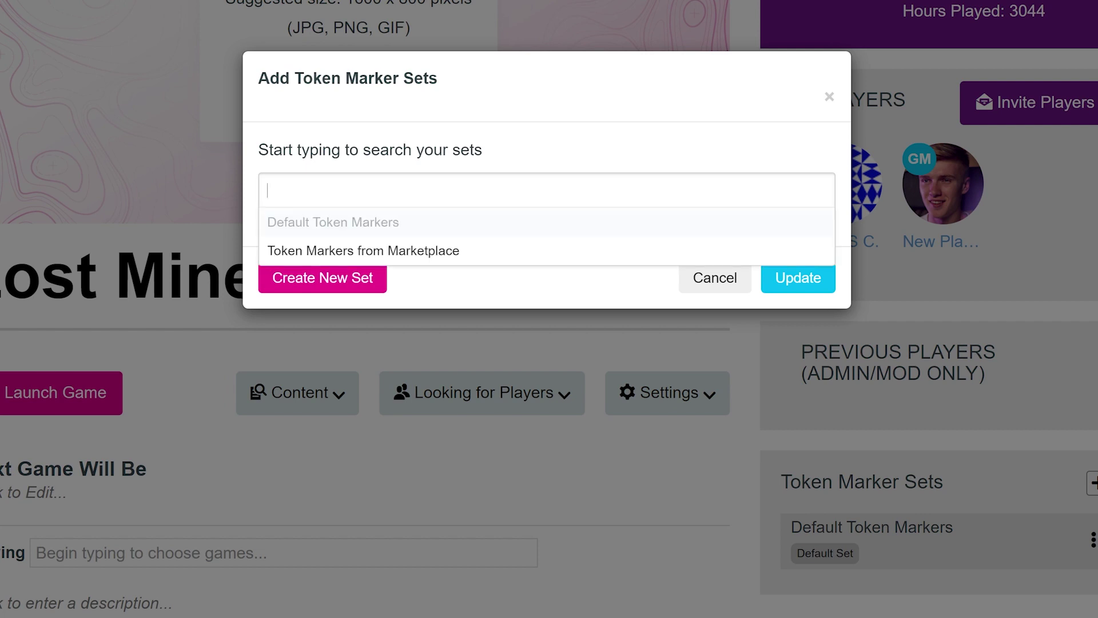
click(491, 252)
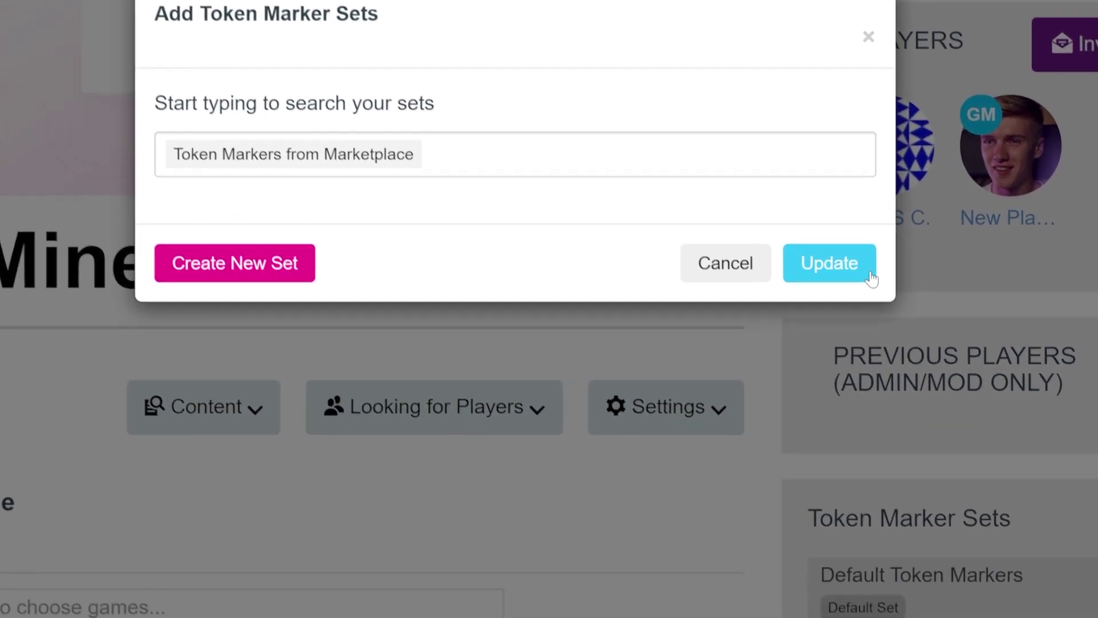
click(895, 336)
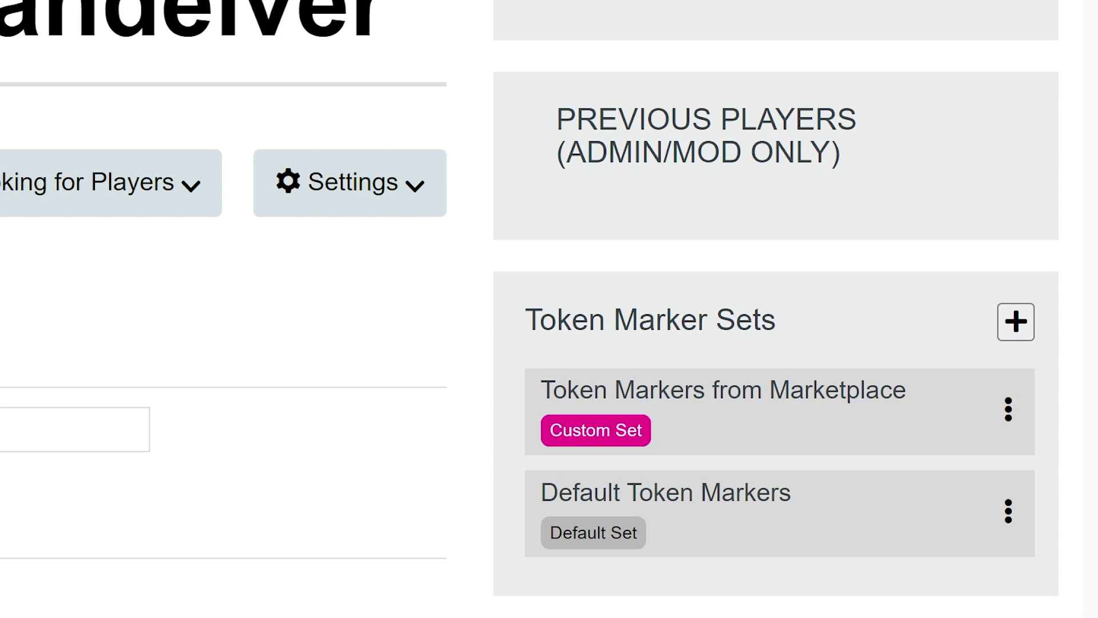
click(1009, 409)
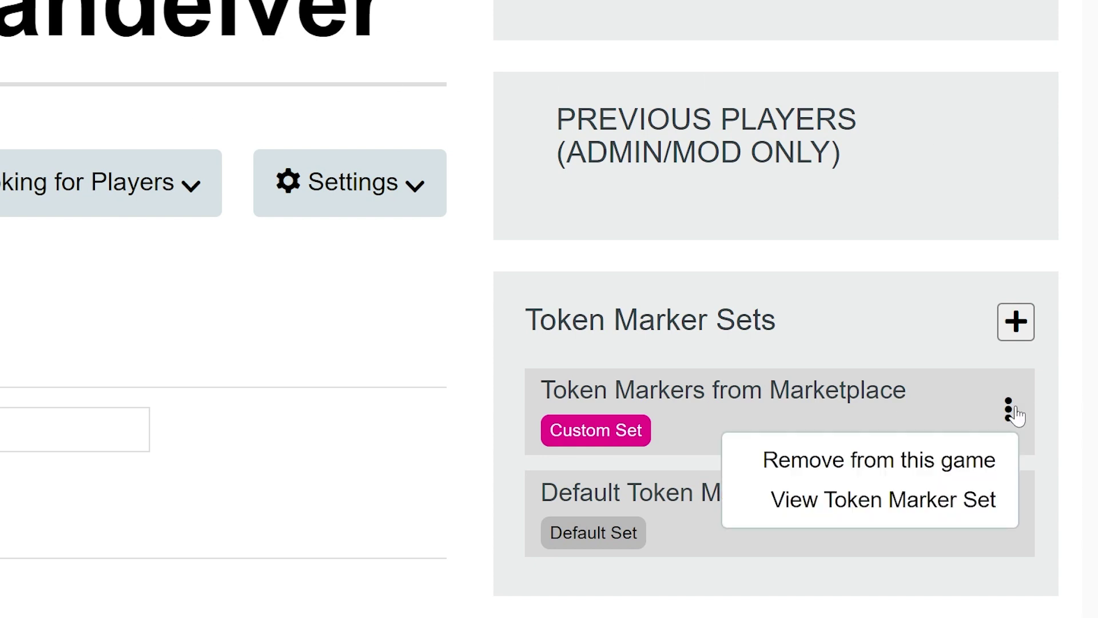
click(977, 476)
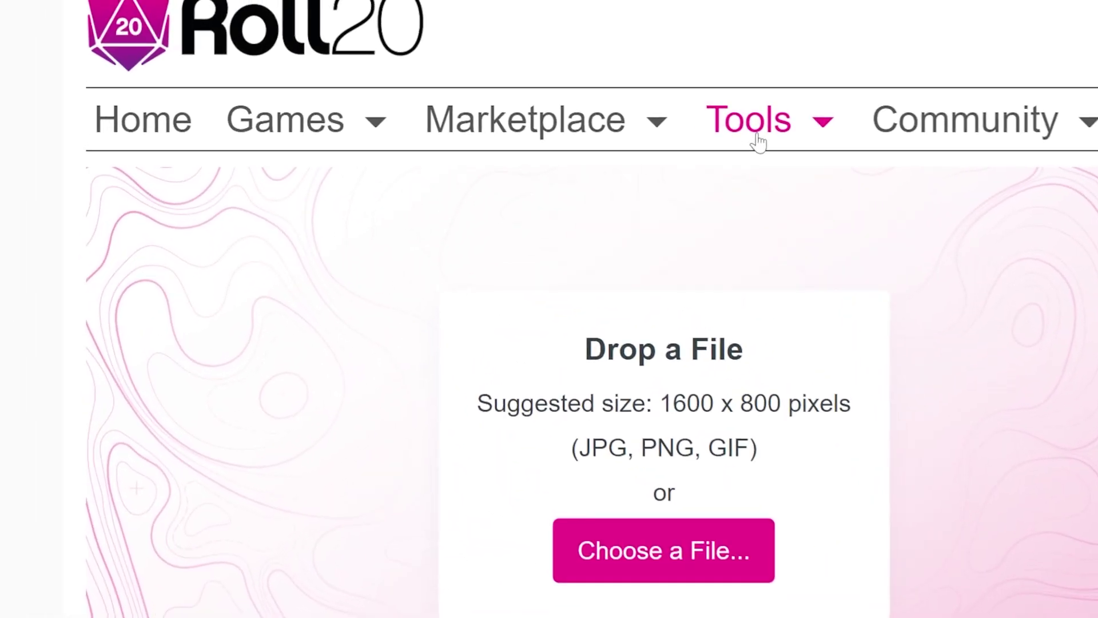
Create an empty token marker set called 'New Set' in the Token Marker Library
click(760, 142)
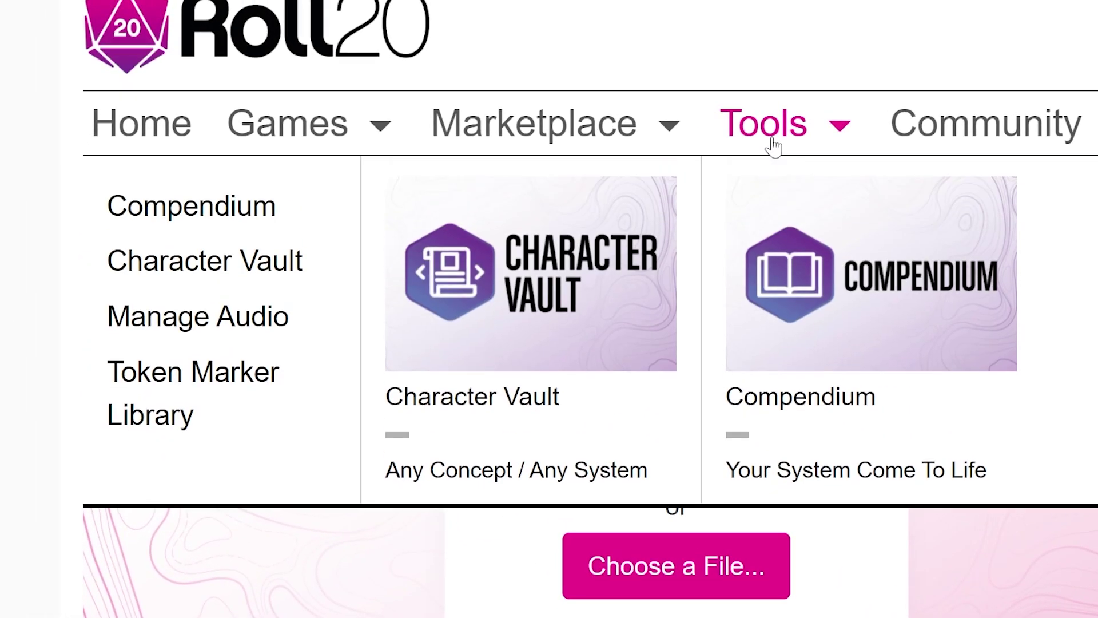
click(247, 390)
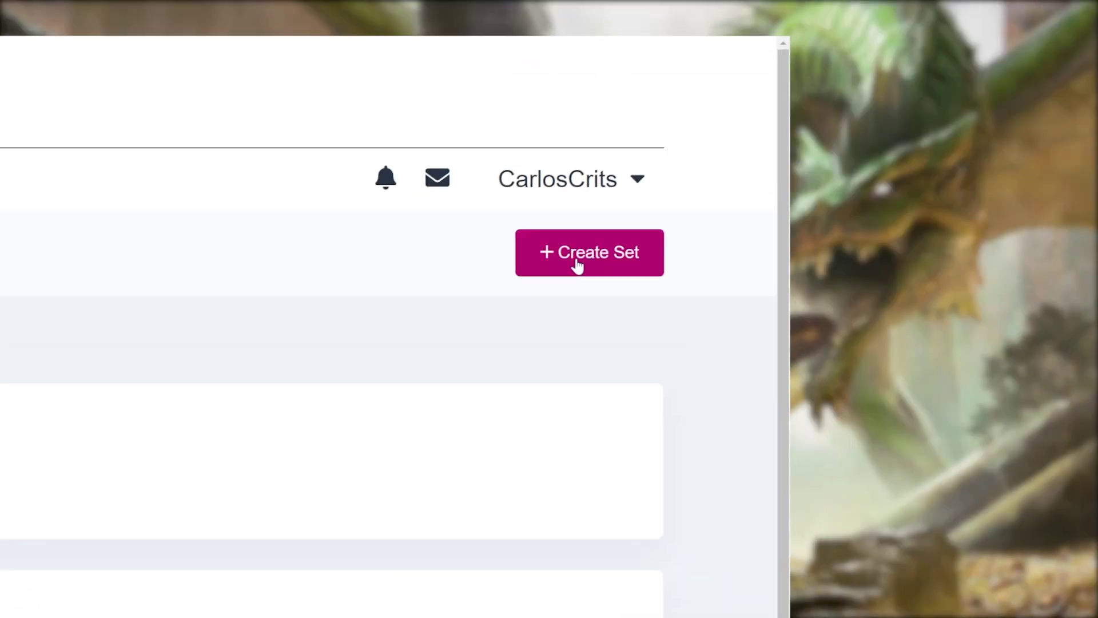
click(575, 259)
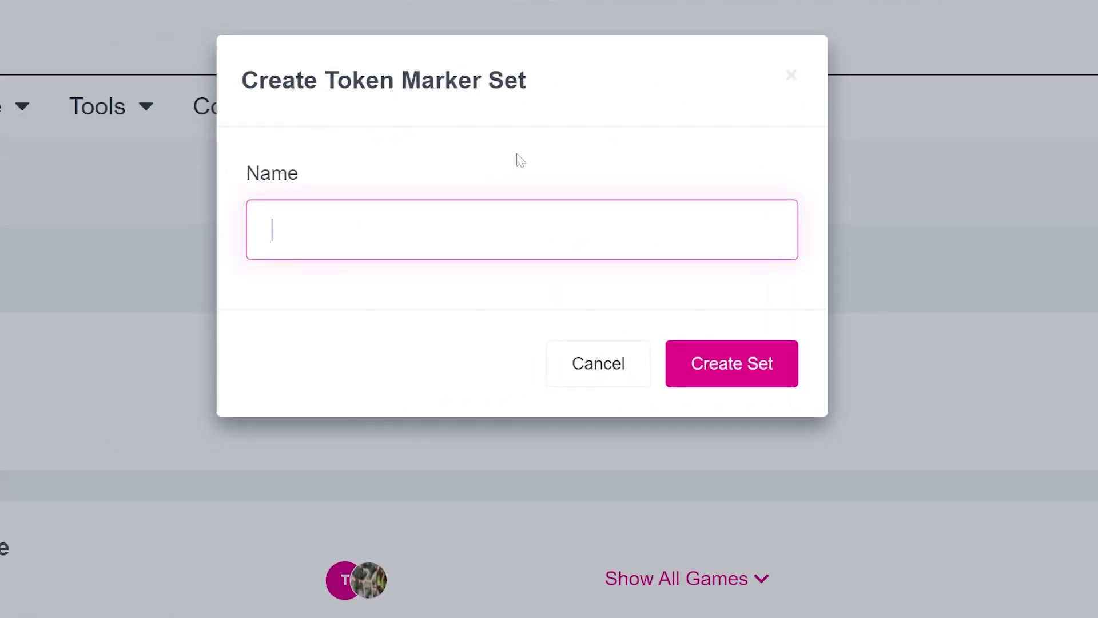
text(New Set)
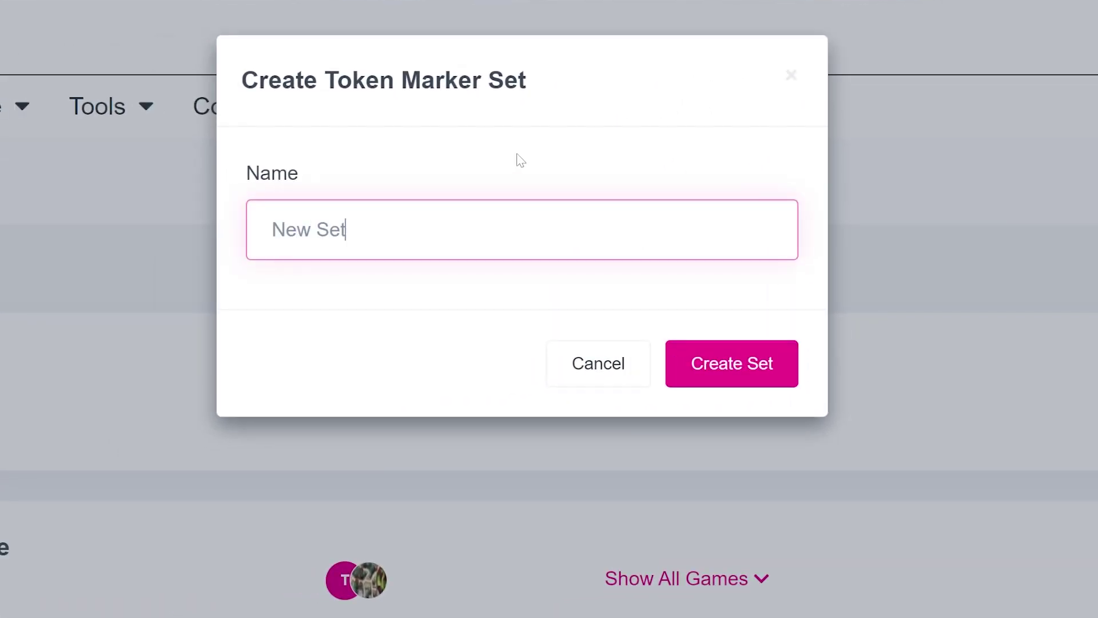
click(750, 372)
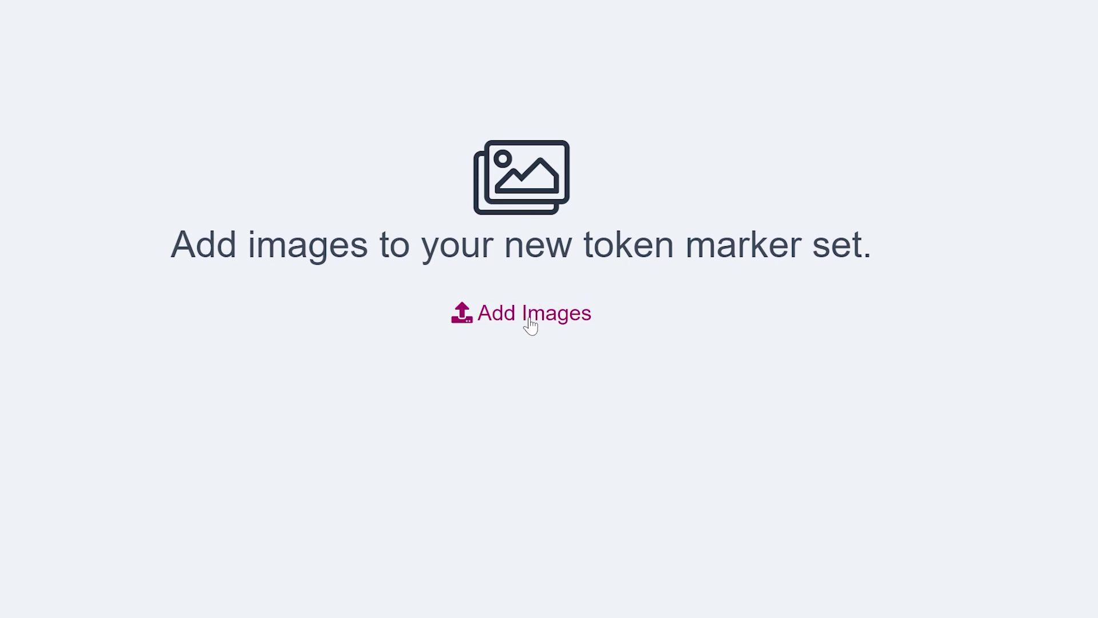
Upload a duck image to New Set as marker 'Duck', then show the Cleric's status markers
click(529, 321)
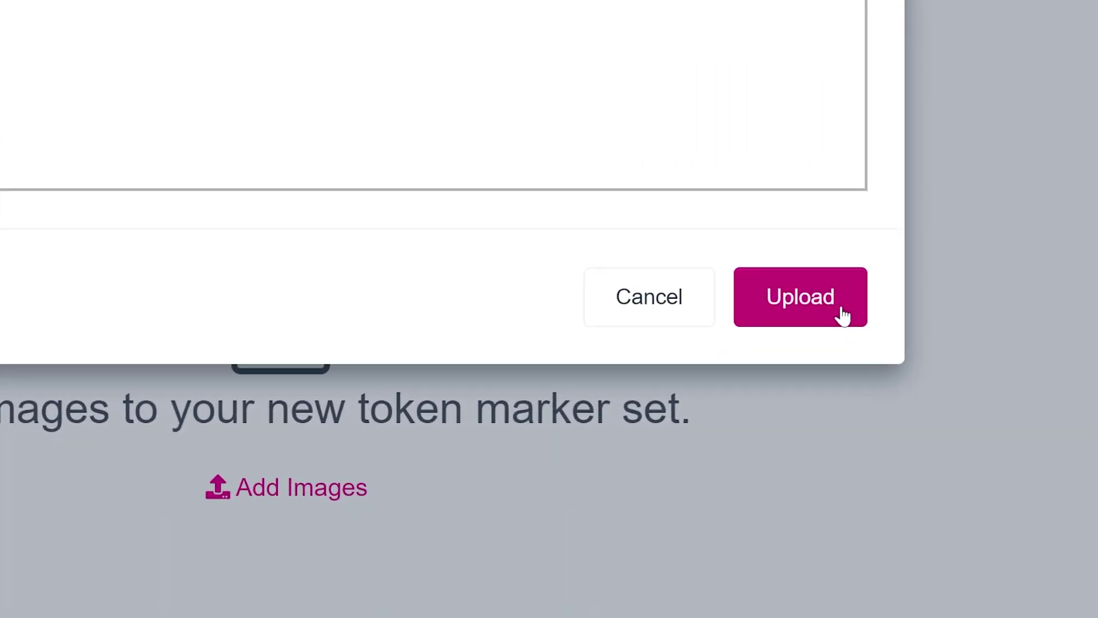
click(843, 316)
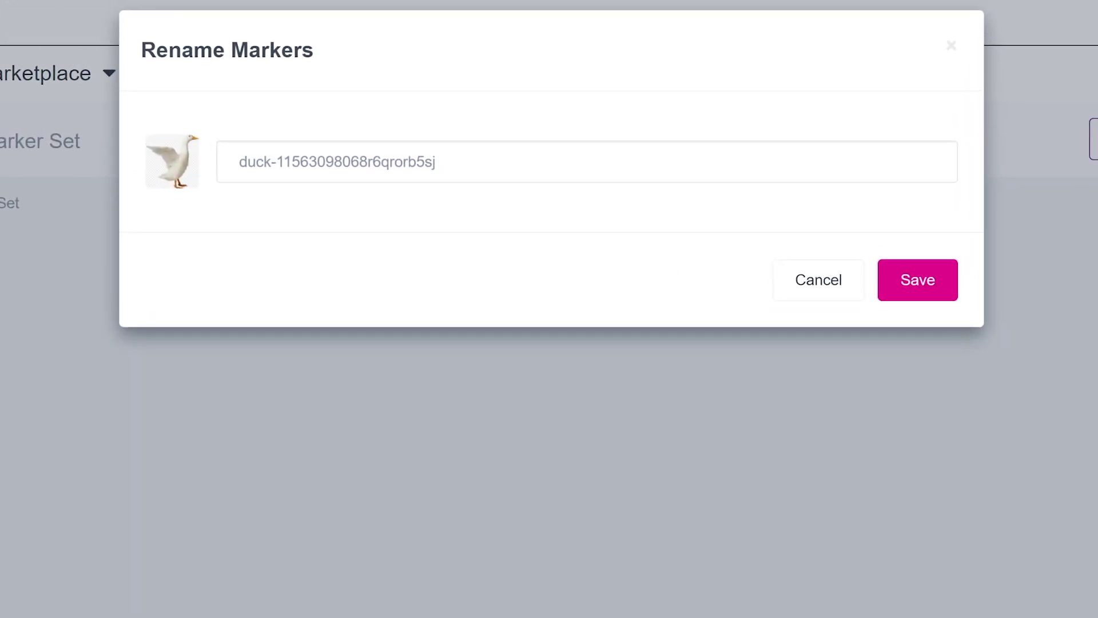
drag(436, 161, 238, 161)
text(Duck)
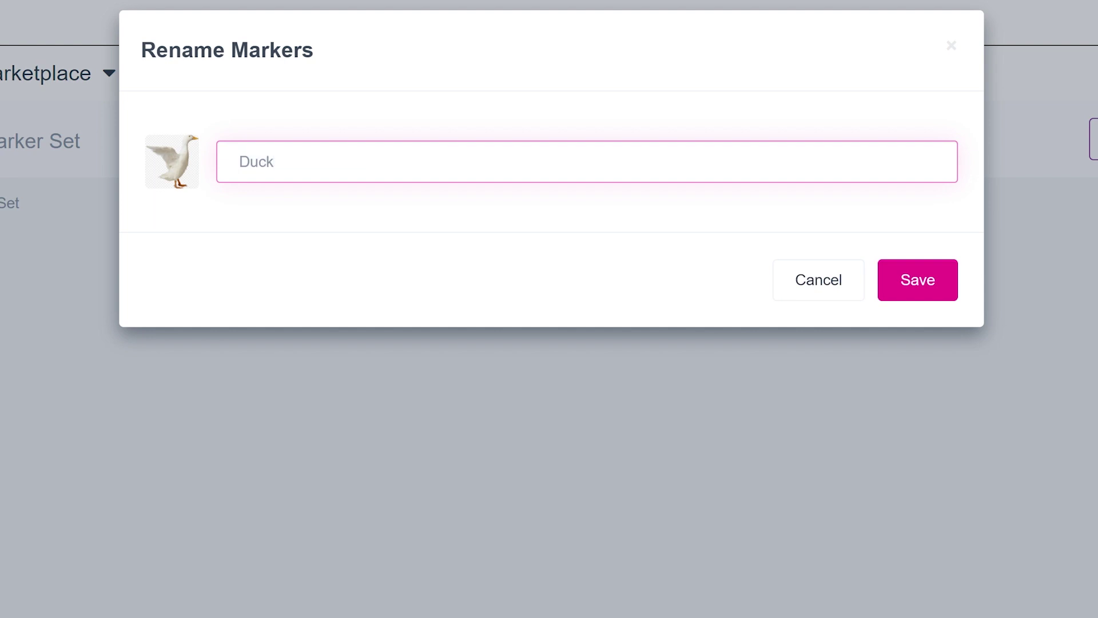
click(911, 304)
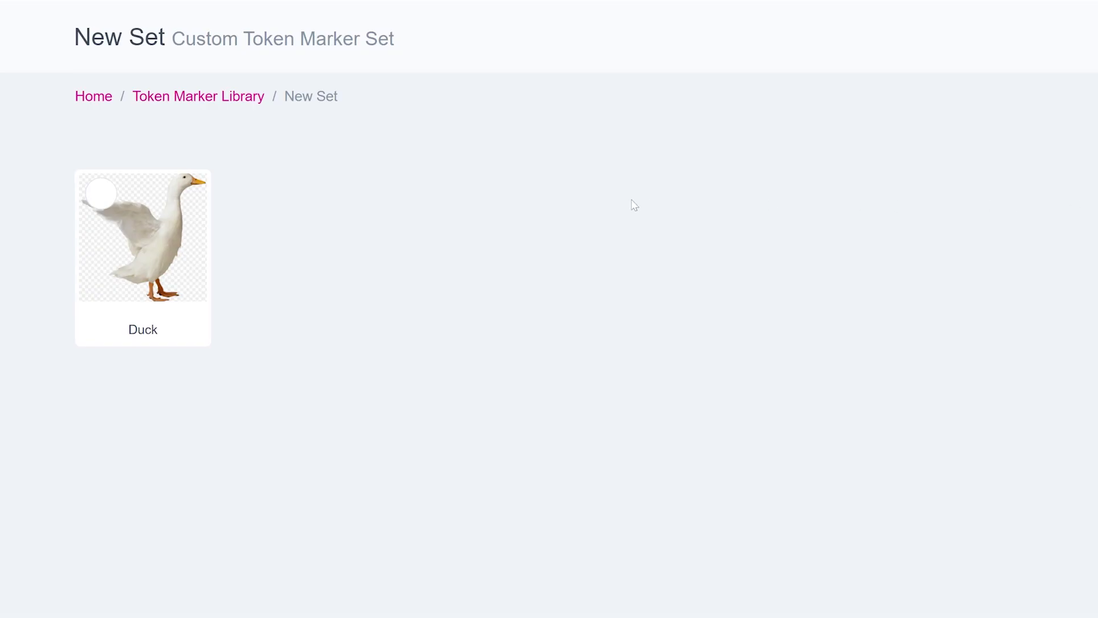
click(106, 204)
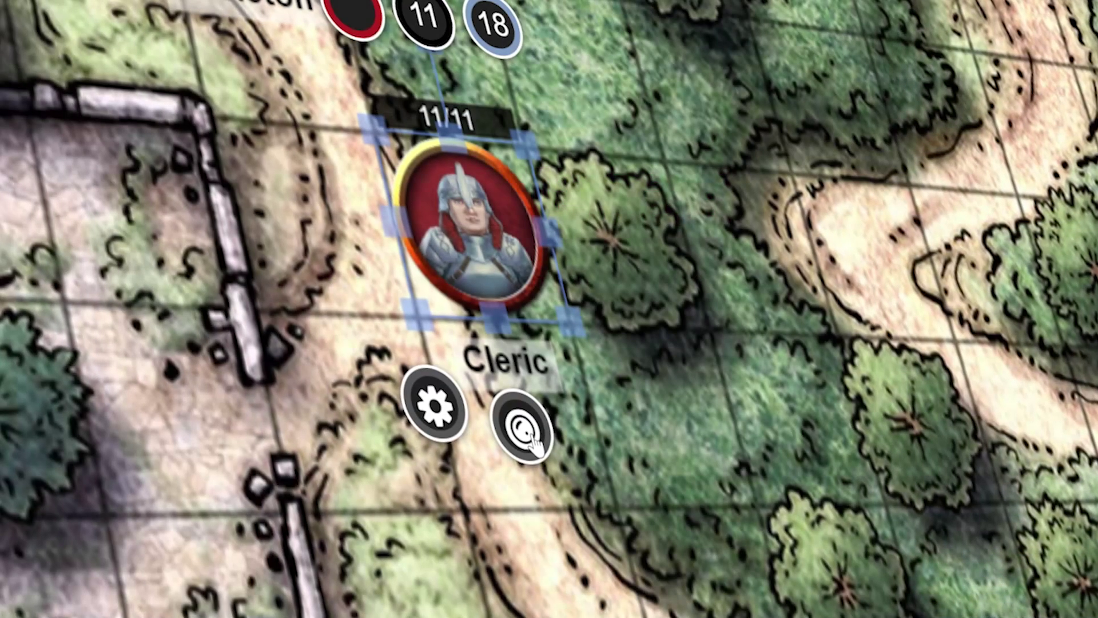
click(532, 440)
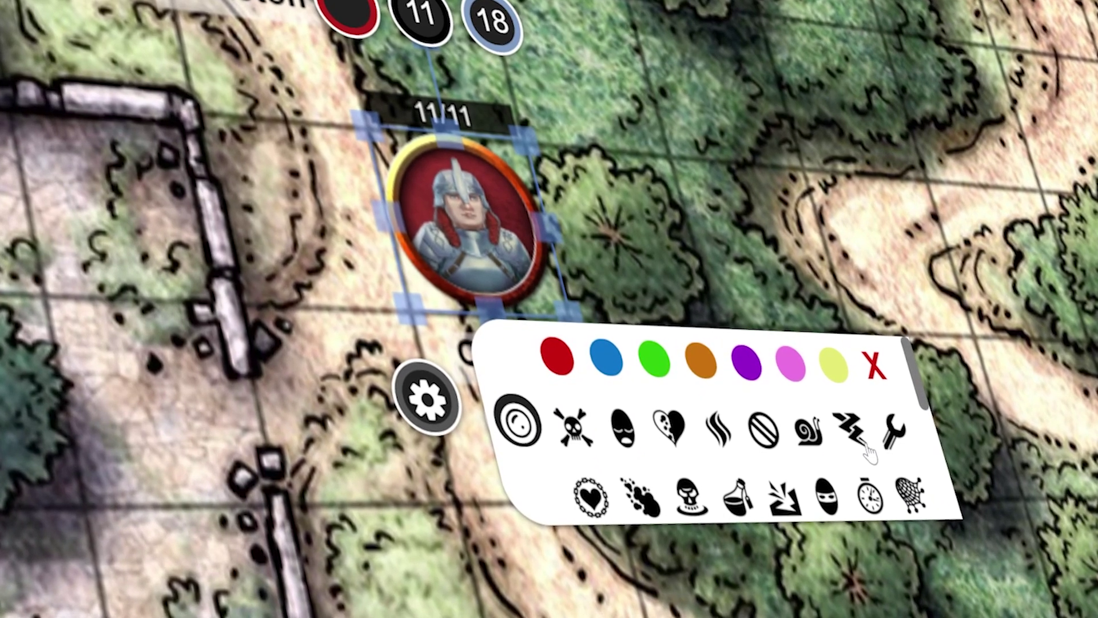